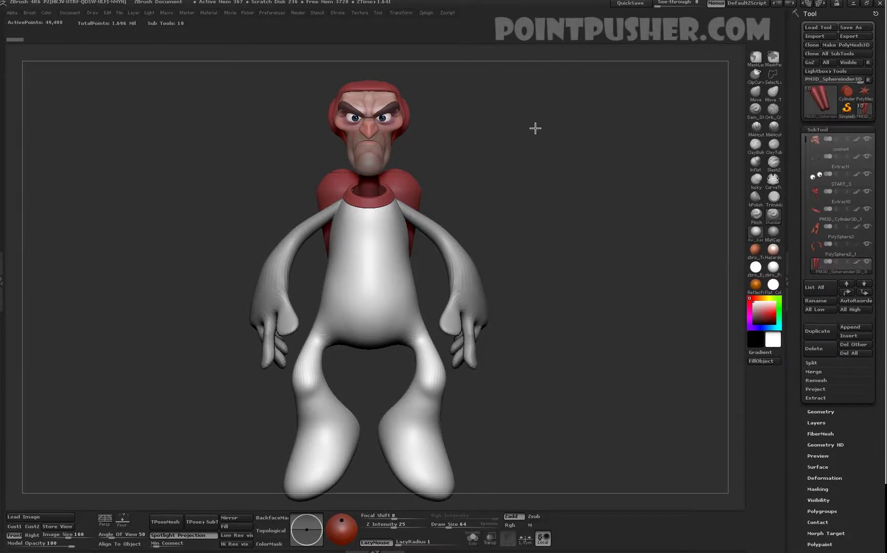
# Step: Zoom in on the cartoon face and make cosmo4 the active subtool in the SubTool list
pyautogui.moveTo(501, 157); pyautogui.dragTo(629, 171)
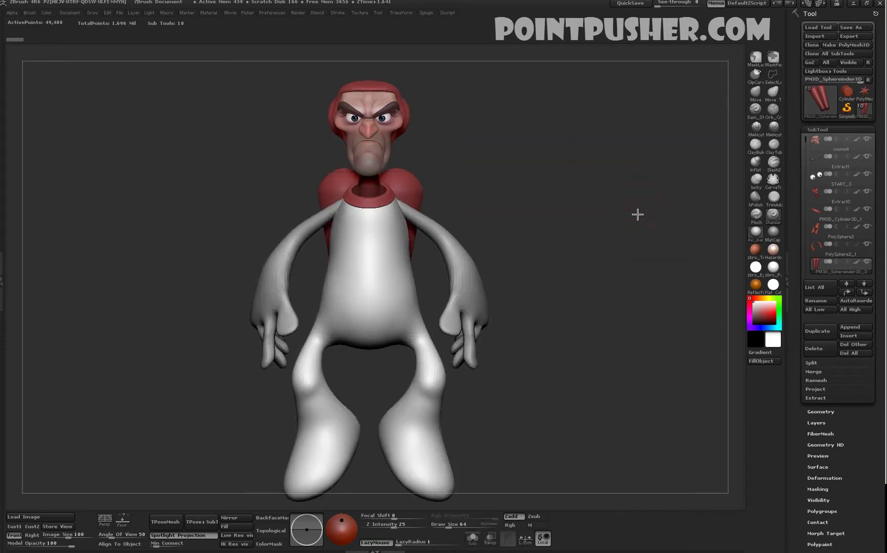
pyautogui.press('space')
pyautogui.keyDown('ctrl'); pyautogui.moveTo(677, 305); pyautogui.dragTo(633, 302); pyautogui.keyUp('ctrl')
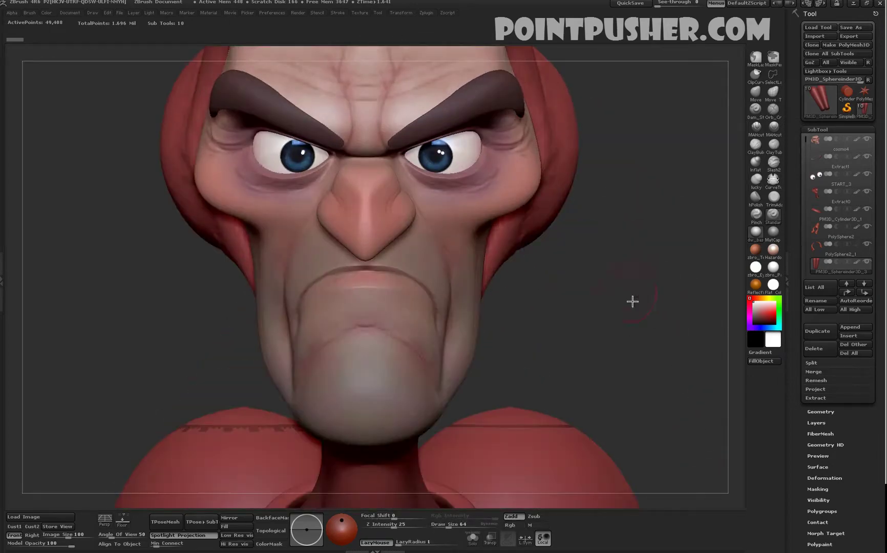
pyautogui.moveTo(611, 353); pyautogui.dragTo(667, 313)
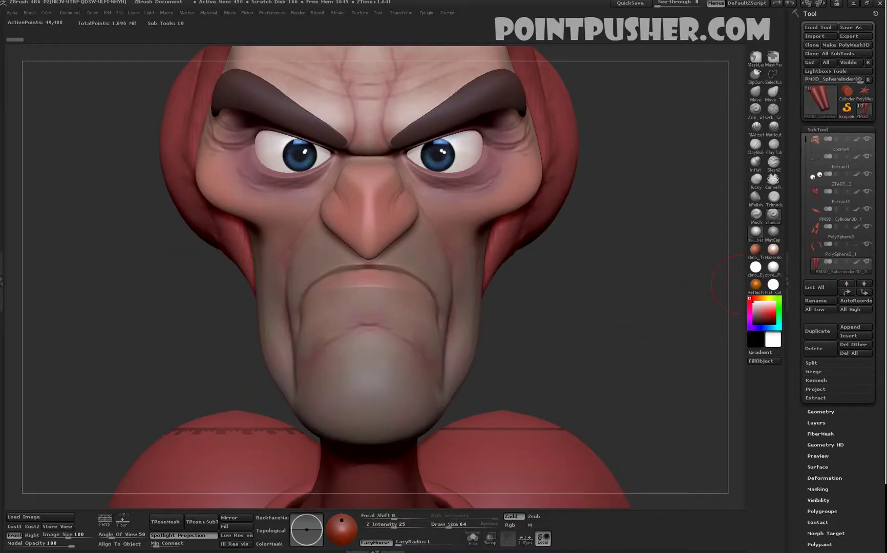
pyautogui.click(865, 153)
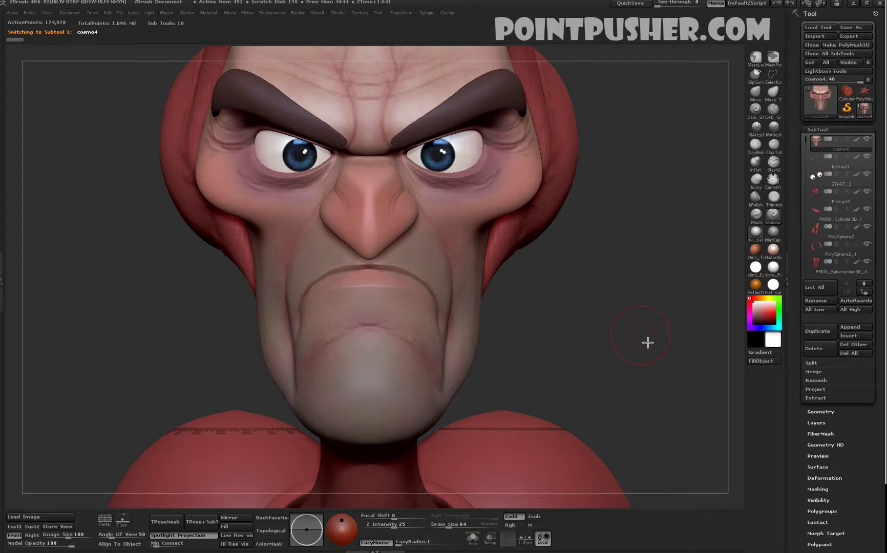
pyautogui.moveTo(648, 342); pyautogui.dragTo(644, 333)
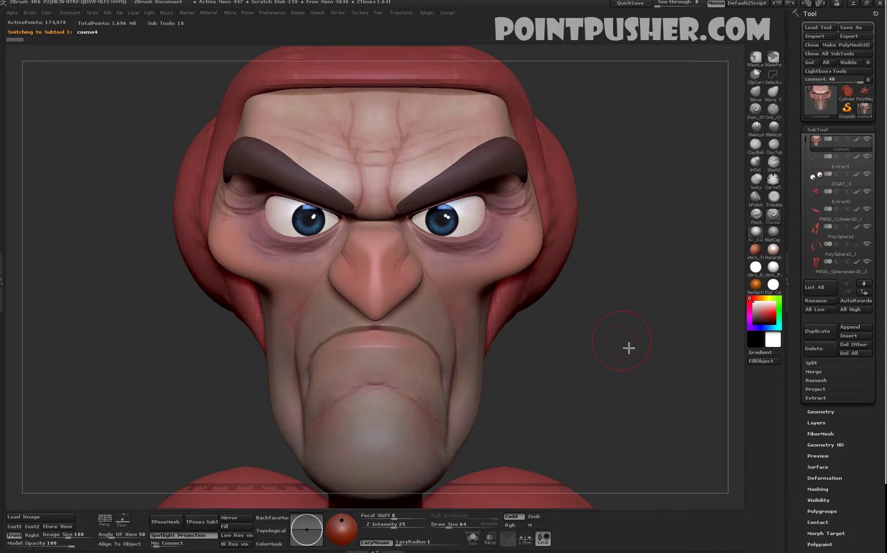
pyautogui.moveTo(620, 371); pyautogui.dragTo(612, 373)
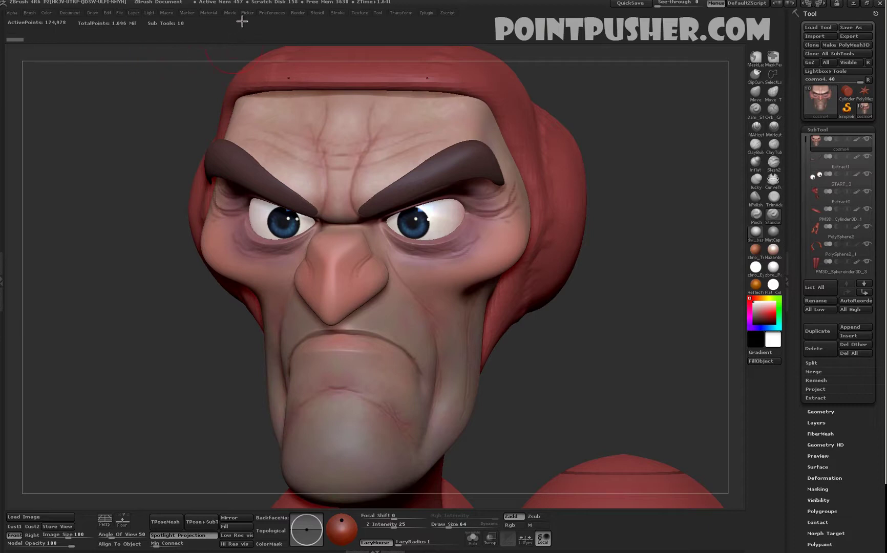
pyautogui.click(213, 13)
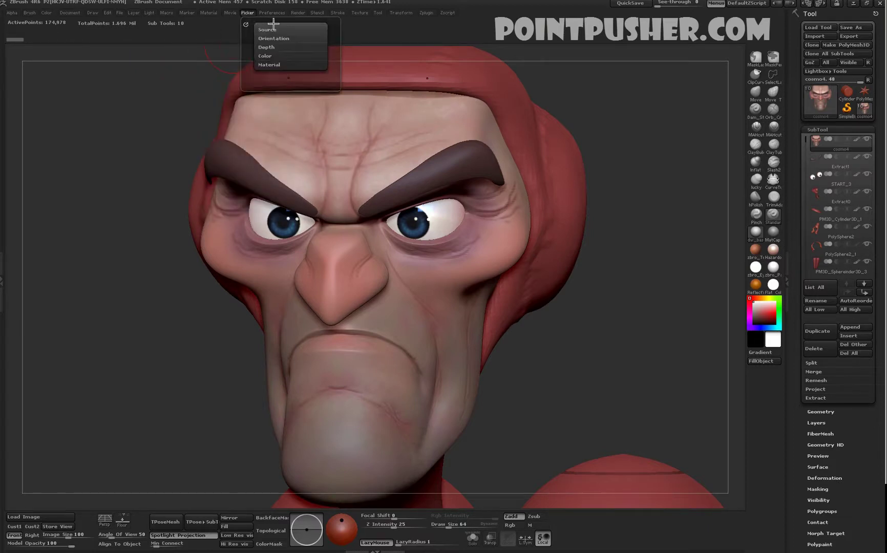
# Step: Restore the standard ZBrush interface from Preferences
pyautogui.moveTo(272, 13)
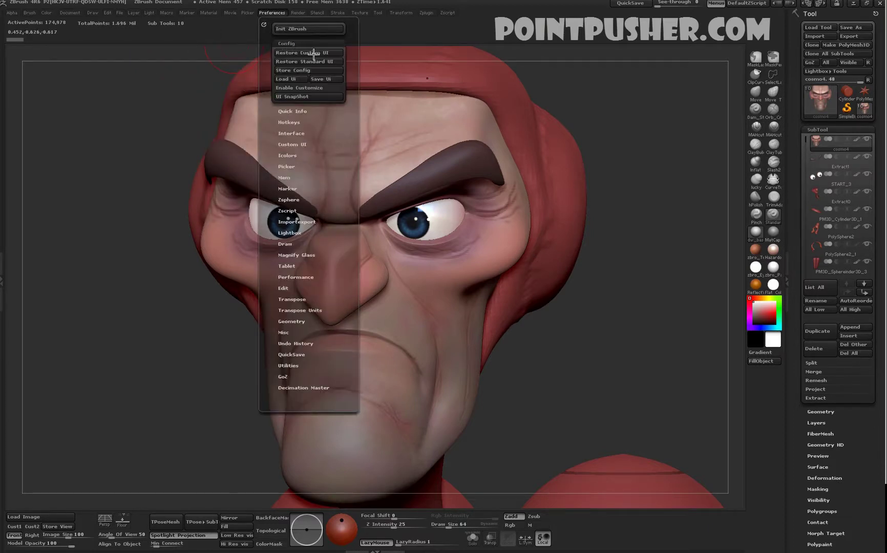
pyautogui.click(309, 62)
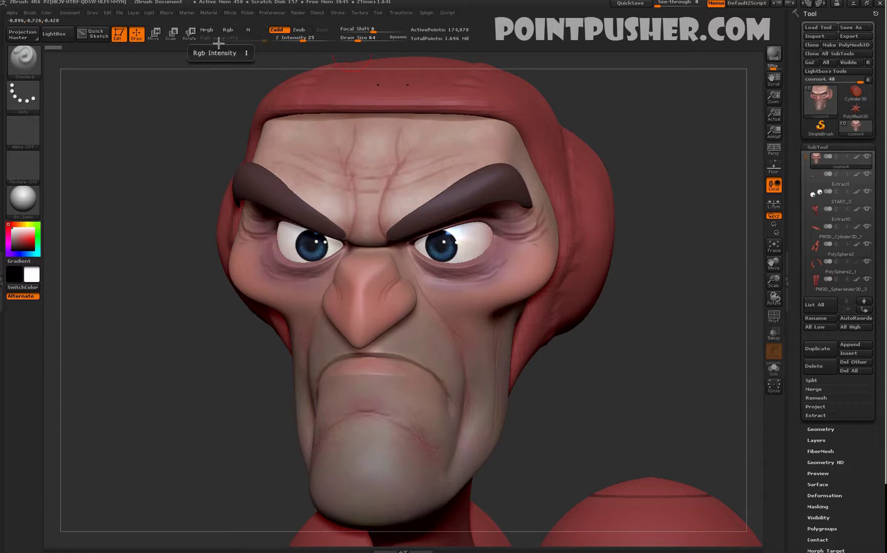
# Step: Read the Mrgb, Rgb and M channel help, then set the paint colour to green
pyautogui.press('ctrl')
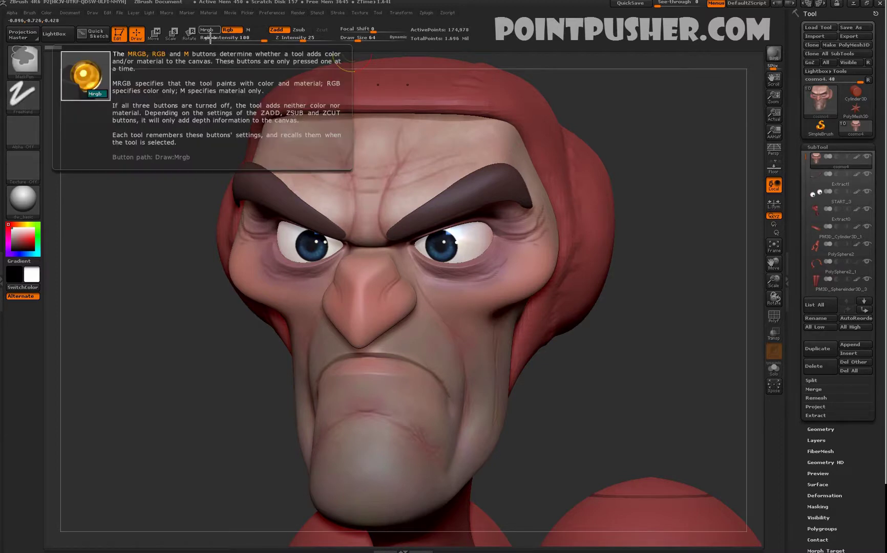
pyautogui.press('ctrl')
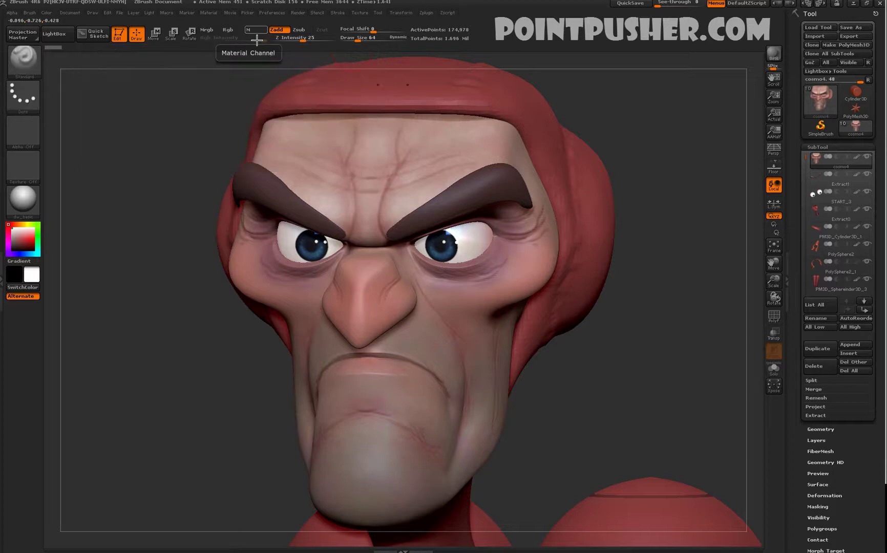
pyautogui.press('ctrl')
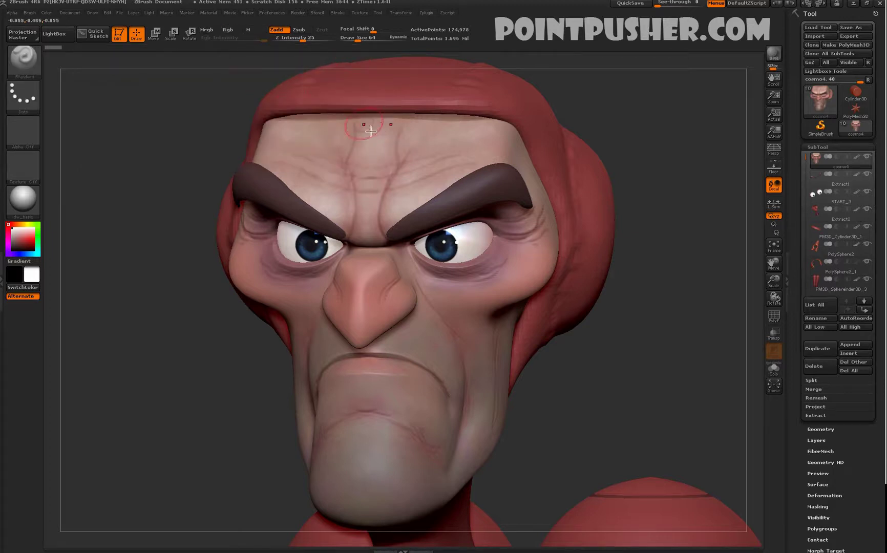
pyautogui.click(37, 241)
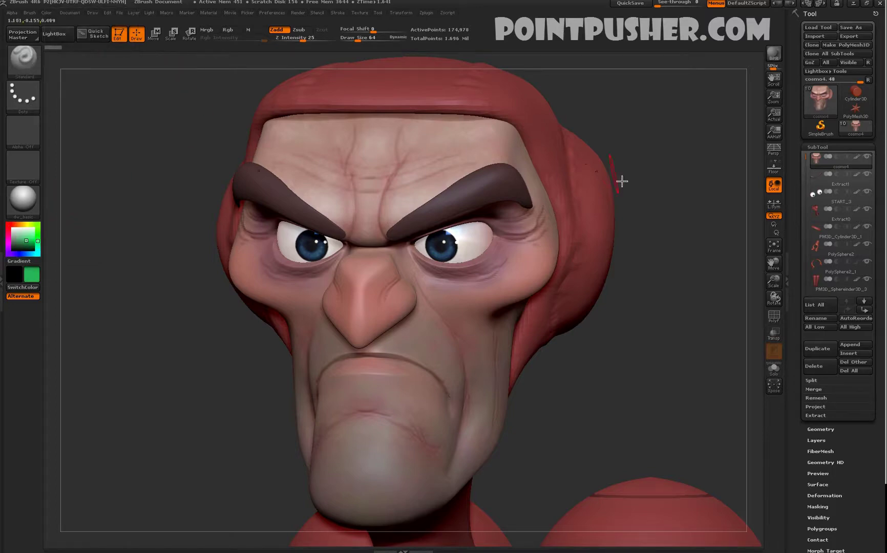
# Step: Choose an S brush from the Brush palette and try a stroke on the forehead
pyautogui.click(23, 58)
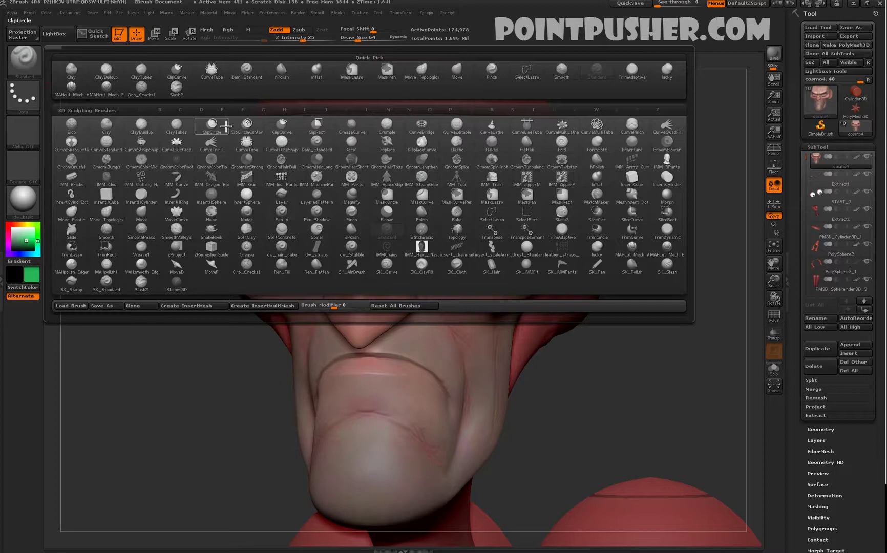
pyautogui.press('s')
pyautogui.press('Escape')
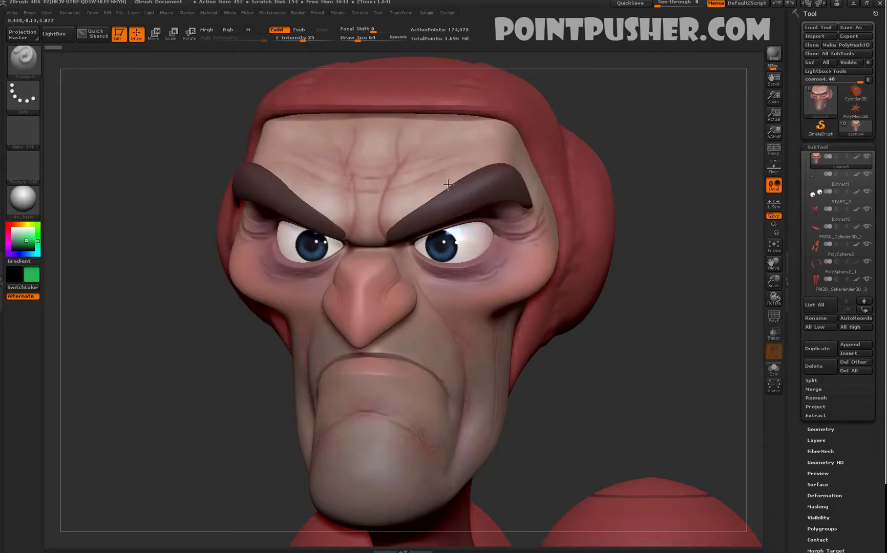
pyautogui.moveTo(423, 192)
pyautogui.mouseDown()
pyautogui.moveTo(368, 224)
pyautogui.moveTo(397, 231)
pyautogui.mouseUp()
# Step: Undo the sculpt test, enable Rgb, and paint green forehead strokes, undoing each one
pyautogui.hotkey('ctrl', 'z')
pyautogui.click(232, 31)
pyautogui.moveTo(405, 202)
pyautogui.mouseDown()
pyautogui.moveTo(410, 189)
pyautogui.moveTo(437, 177)
pyautogui.moveTo(384, 200)
pyautogui.moveTo(417, 218)
pyautogui.moveTo(348, 236)
pyautogui.mouseUp()
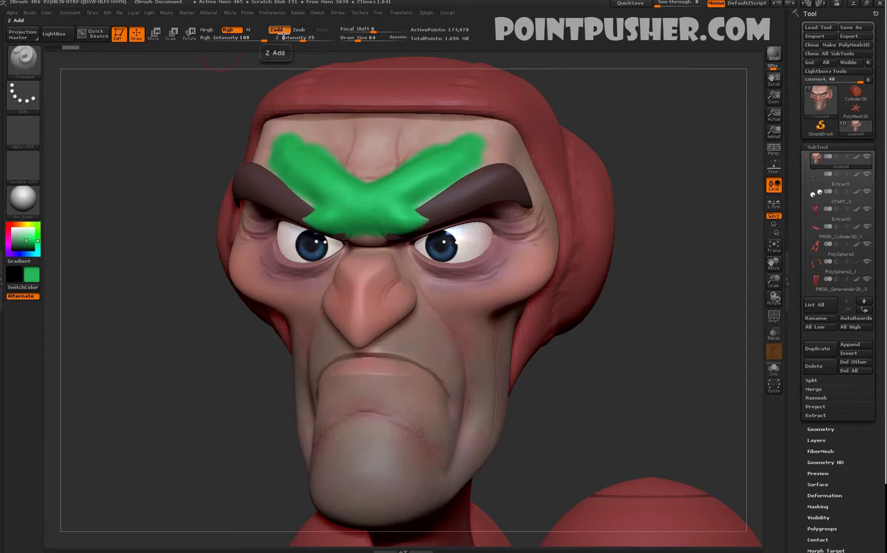
pyautogui.hotkey('ctrl', 'z')
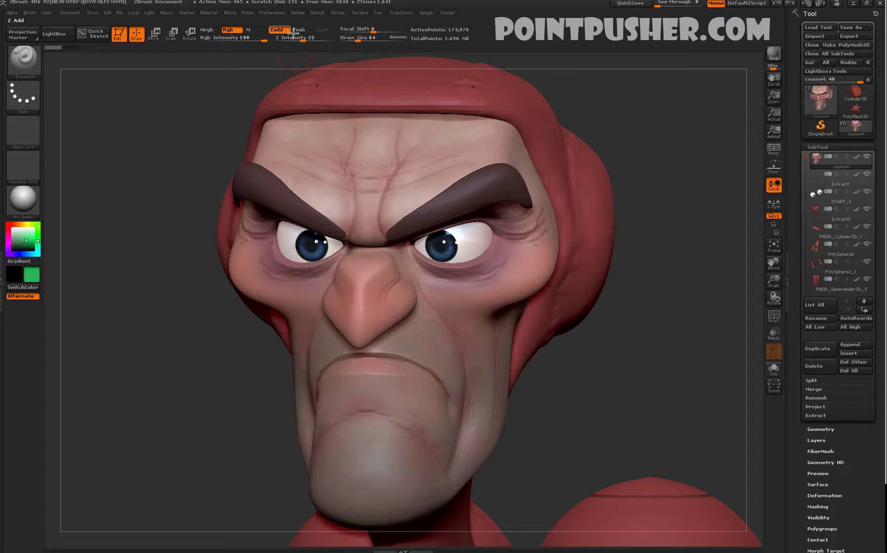
pyautogui.moveTo(410, 194)
pyautogui.mouseDown()
pyautogui.moveTo(441, 154)
pyautogui.moveTo(422, 200)
pyautogui.moveTo(386, 196)
pyautogui.moveTo(412, 151)
pyautogui.moveTo(433, 155)
pyautogui.mouseUp()
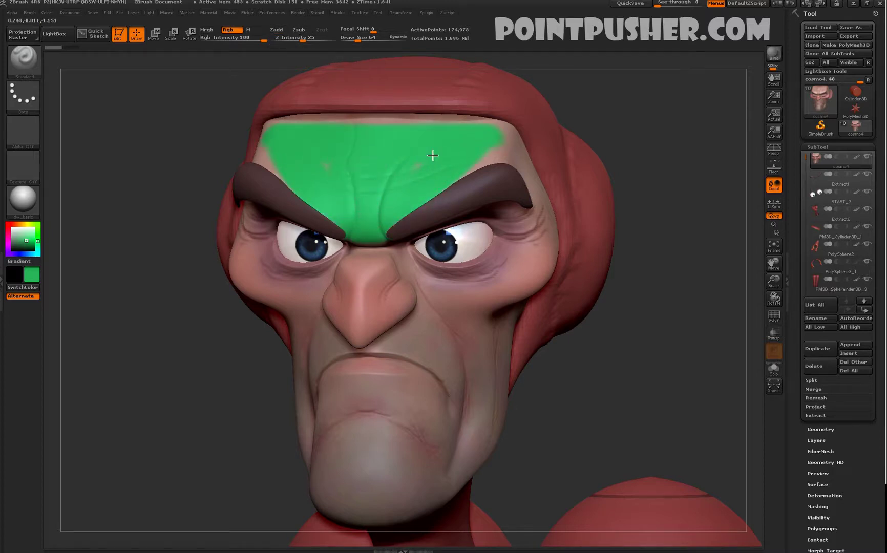
pyautogui.hotkey('ctrl', 'z')
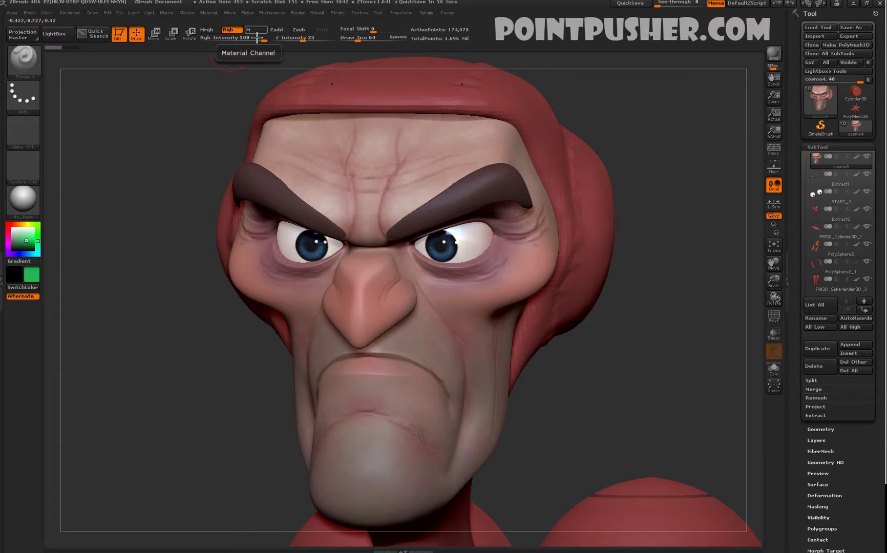
pyautogui.click(21, 207)
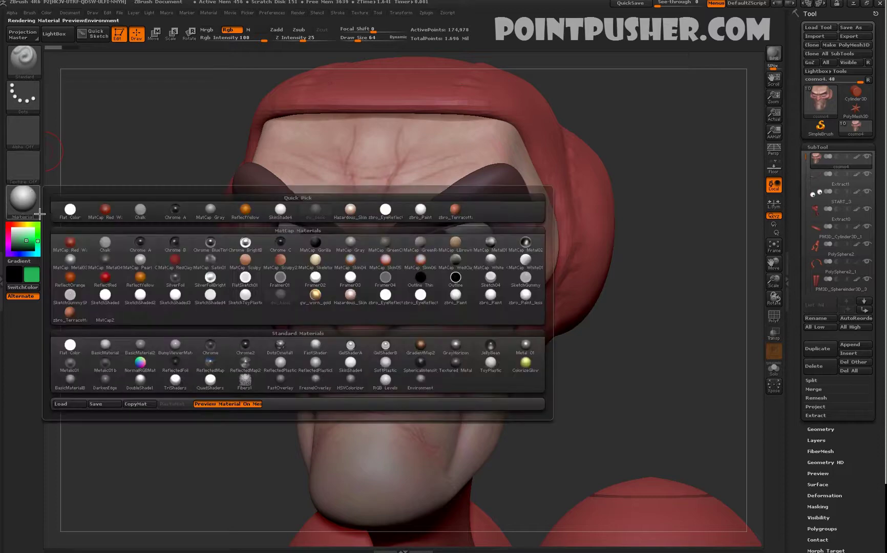
# Step: Try MatCap Red Wax, then pick SilverFoil and set the brush to M only, Rgb off
pyautogui.click(78, 250)
pyautogui.moveTo(639, 285)
pyautogui.mouseDown()
pyautogui.moveTo(665, 329)
pyautogui.moveTo(638, 332)
pyautogui.moveTo(726, 323)
pyautogui.moveTo(617, 323)
pyautogui.mouseUp()
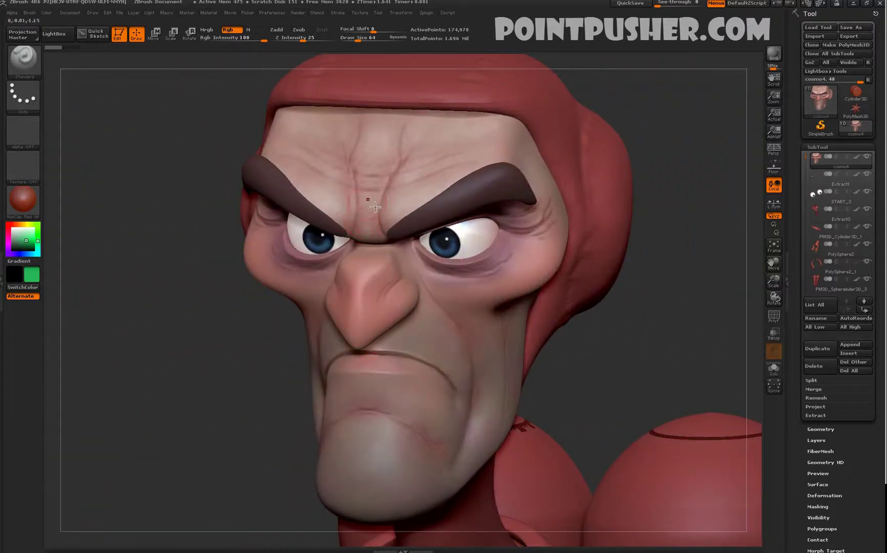
pyautogui.click(28, 200)
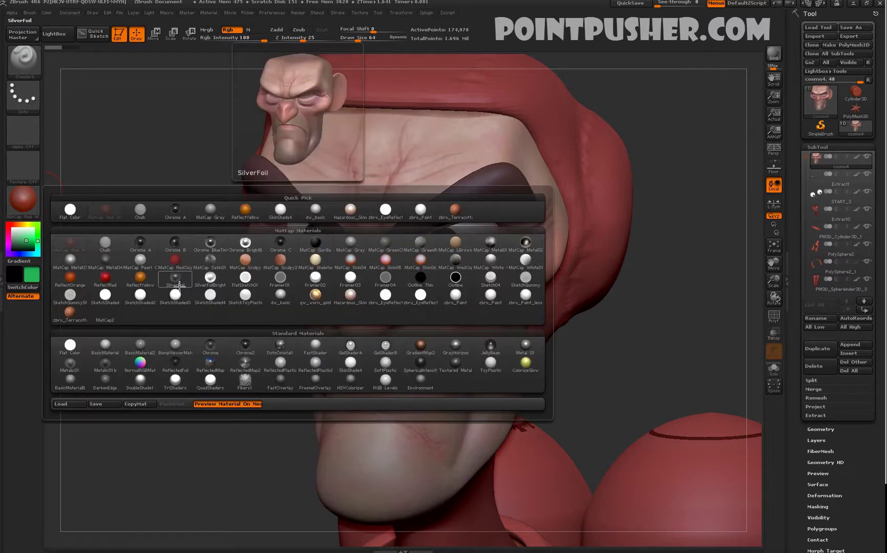
pyautogui.click(184, 288)
pyautogui.moveTo(405, 177)
pyautogui.mouseDown()
pyautogui.moveTo(340, 195)
pyautogui.moveTo(392, 205)
pyautogui.mouseUp()
pyautogui.hotkey('ctrl', 'z')
pyautogui.click(255, 29)
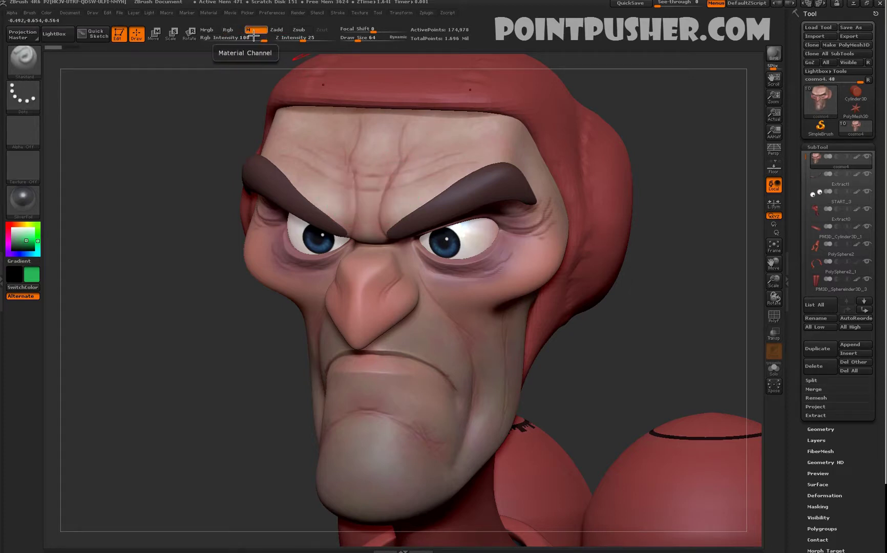
# Step: Brush SilverFoil over the brows, mouth, chin and jaw edge, then turn to a three-quarter view
pyautogui.moveTo(405, 205)
pyautogui.mouseDown()
pyautogui.moveTo(453, 194)
pyautogui.moveTo(402, 200)
pyautogui.moveTo(362, 182)
pyautogui.moveTo(368, 152)
pyautogui.moveTo(507, 125)
pyautogui.moveTo(497, 148)
pyautogui.moveTo(533, 137)
pyautogui.moveTo(535, 183)
pyautogui.moveTo(554, 215)
pyautogui.moveTo(531, 289)
pyautogui.moveTo(497, 309)
pyautogui.moveTo(364, 321)
pyautogui.moveTo(361, 359)
pyautogui.moveTo(398, 308)
pyautogui.mouseUp()
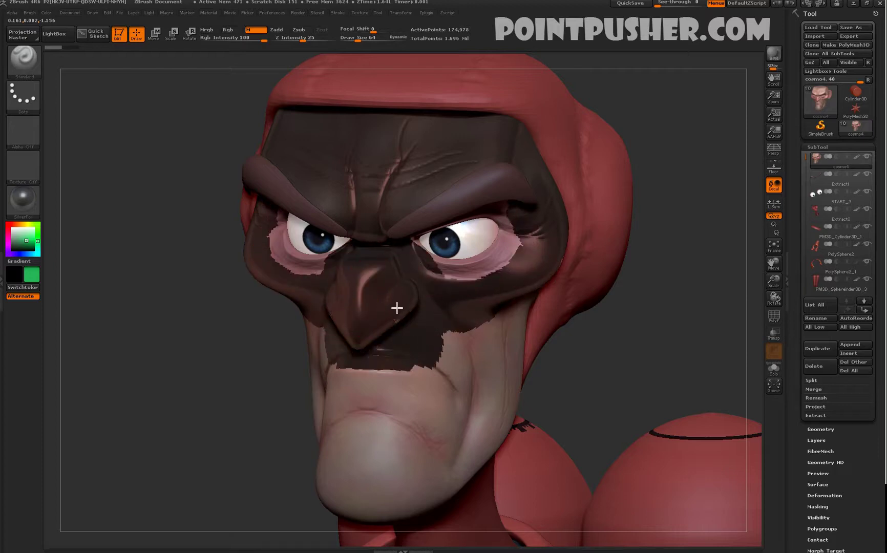
pyautogui.moveTo(390, 344)
pyautogui.mouseDown()
pyautogui.moveTo(457, 402)
pyautogui.moveTo(469, 398)
pyautogui.moveTo(410, 432)
pyautogui.moveTo(377, 422)
pyautogui.moveTo(361, 468)
pyautogui.moveTo(434, 457)
pyautogui.moveTo(341, 503)
pyautogui.moveTo(472, 467)
pyautogui.moveTo(487, 310)
pyautogui.moveTo(507, 278)
pyautogui.moveTo(489, 292)
pyautogui.moveTo(454, 267)
pyautogui.moveTo(519, 251)
pyautogui.mouseUp()
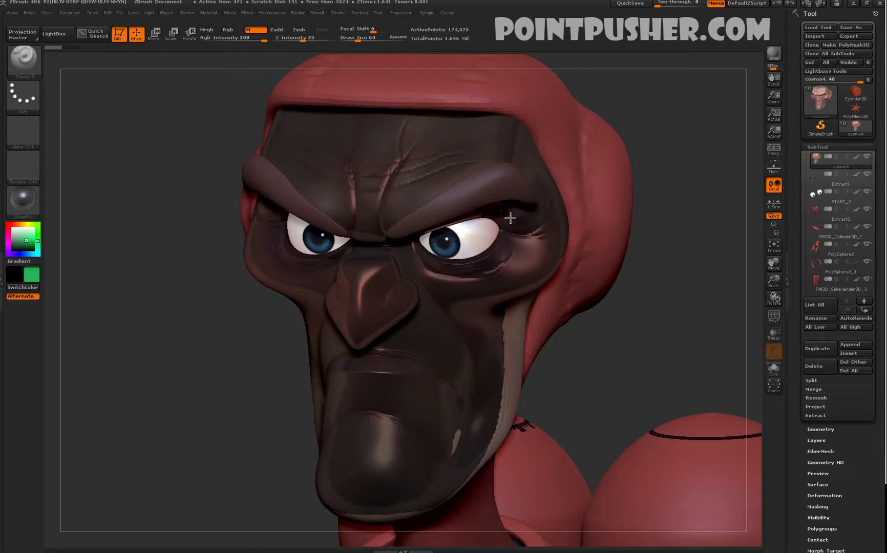
pyautogui.moveTo(473, 216)
pyautogui.mouseDown()
pyautogui.moveTo(533, 217)
pyautogui.moveTo(522, 351)
pyautogui.moveTo(506, 381)
pyautogui.moveTo(519, 412)
pyautogui.moveTo(494, 442)
pyautogui.mouseUp()
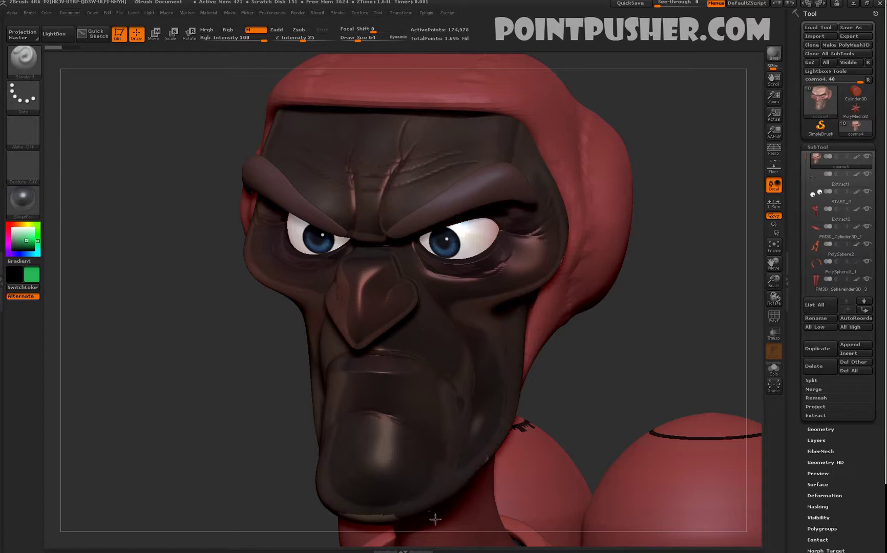
pyautogui.moveTo(149, 394)
pyautogui.mouseDown()
pyautogui.moveTo(172, 382)
pyautogui.moveTo(172, 357)
pyautogui.mouseUp()
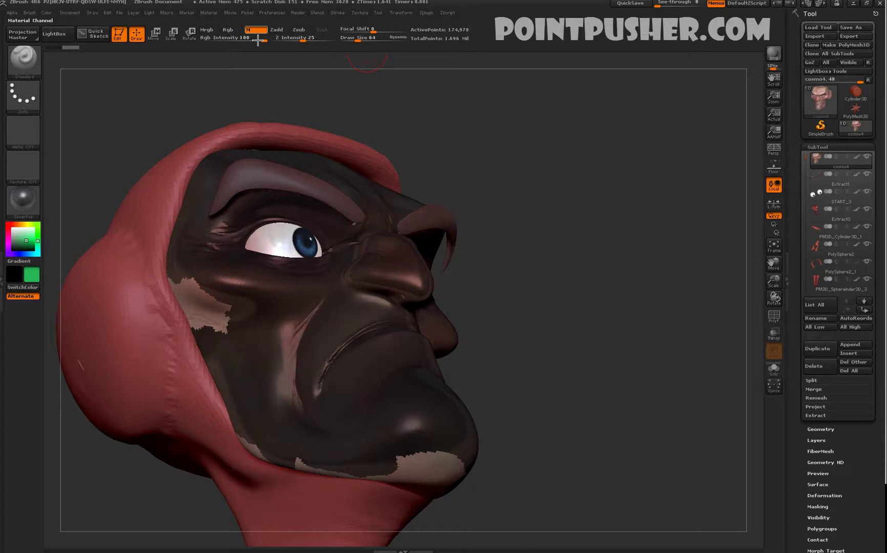
# Step: FillObject the head with SilverFoil from the Color menu and turn on Solo to isolate it
pyautogui.click(56, 19)
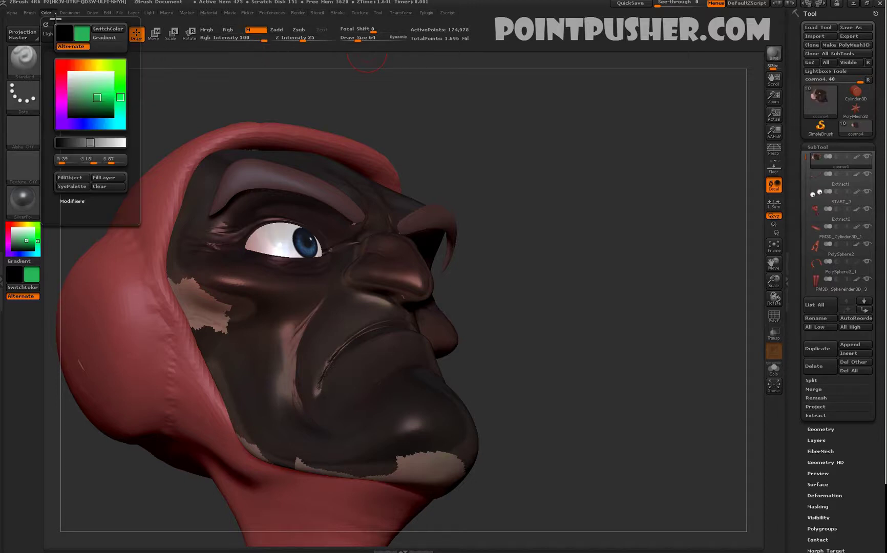
pyautogui.click(74, 179)
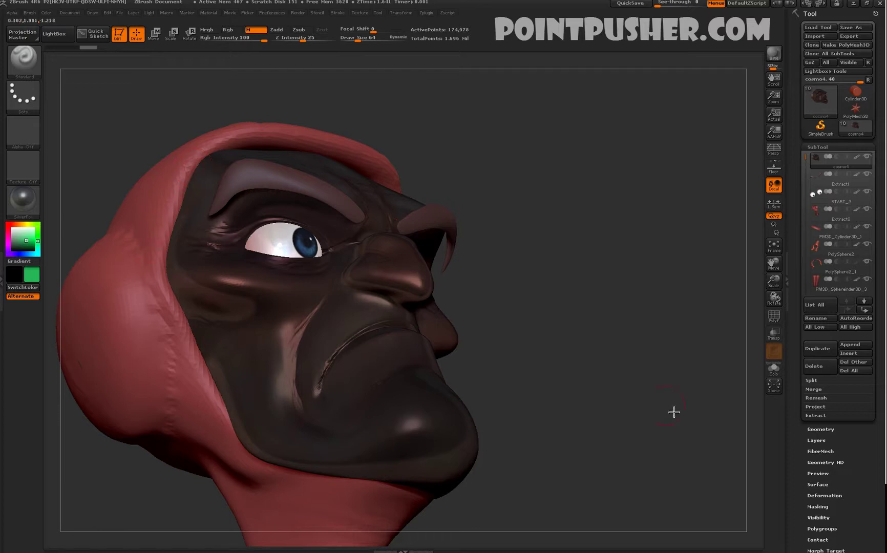
pyautogui.click(774, 368)
pyautogui.moveTo(621, 284); pyautogui.dragTo(287, 317)
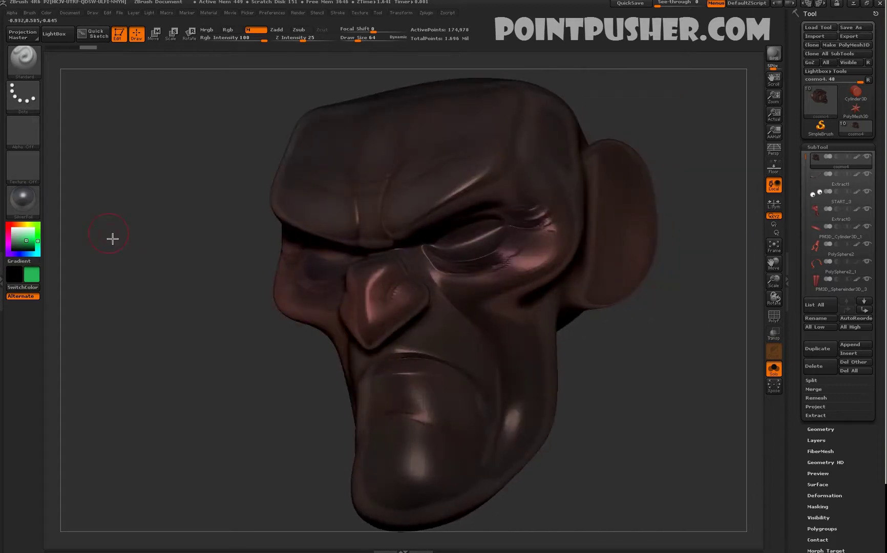
pyautogui.click(34, 209)
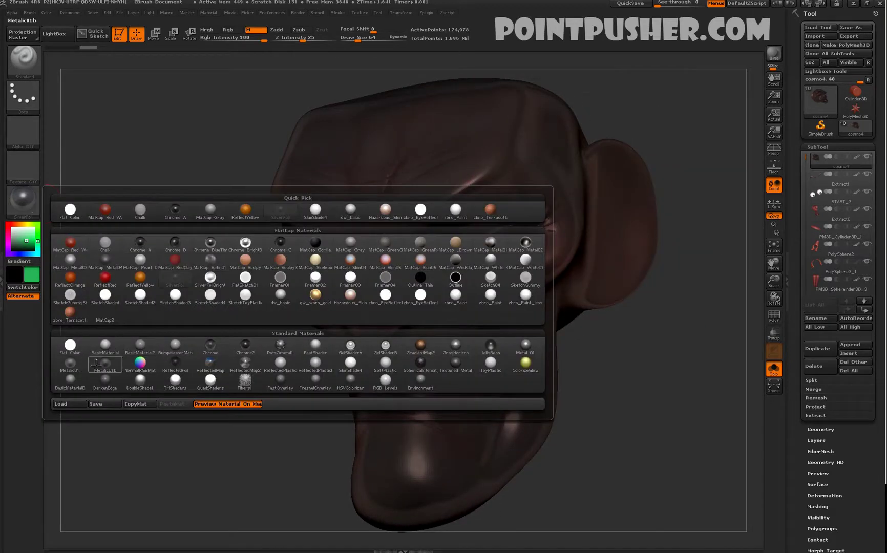
# Step: Select Flat Color and FillObject the head so its skin polypaint shows again
pyautogui.click(75, 354)
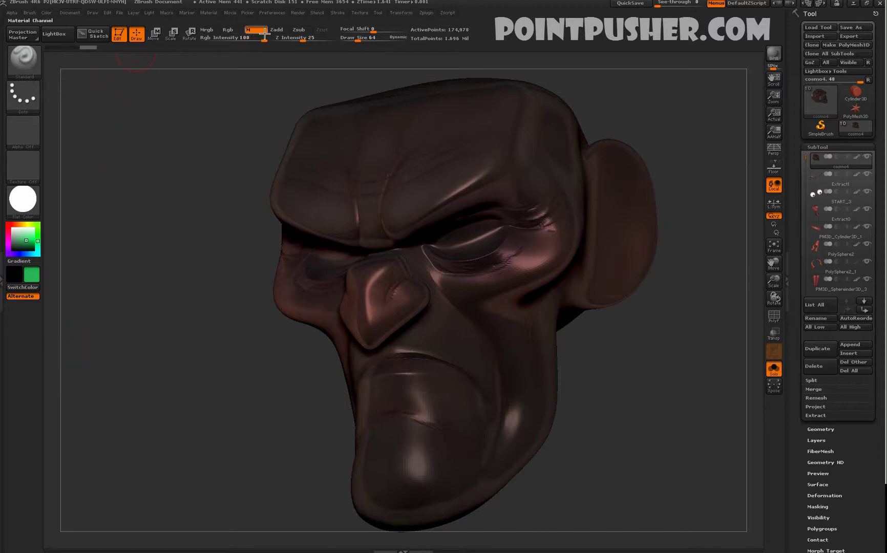
pyautogui.click(47, 13)
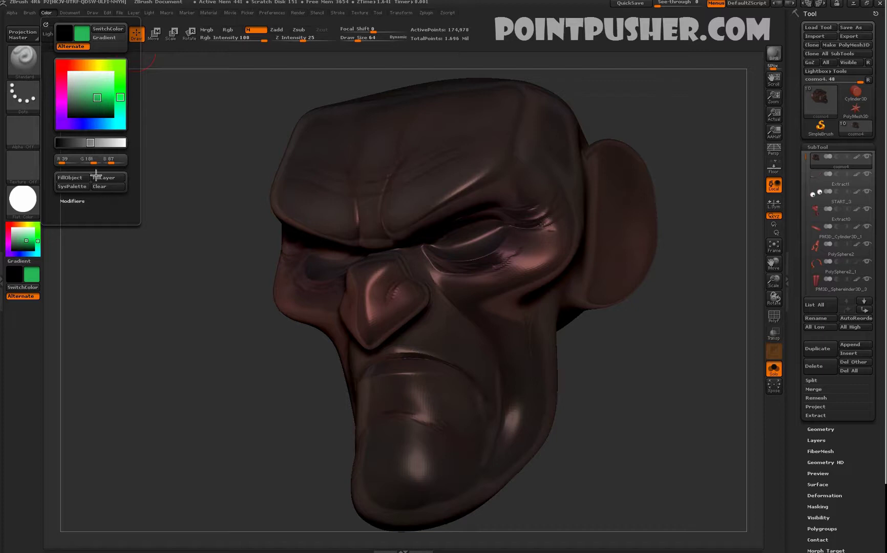
pyautogui.click(77, 178)
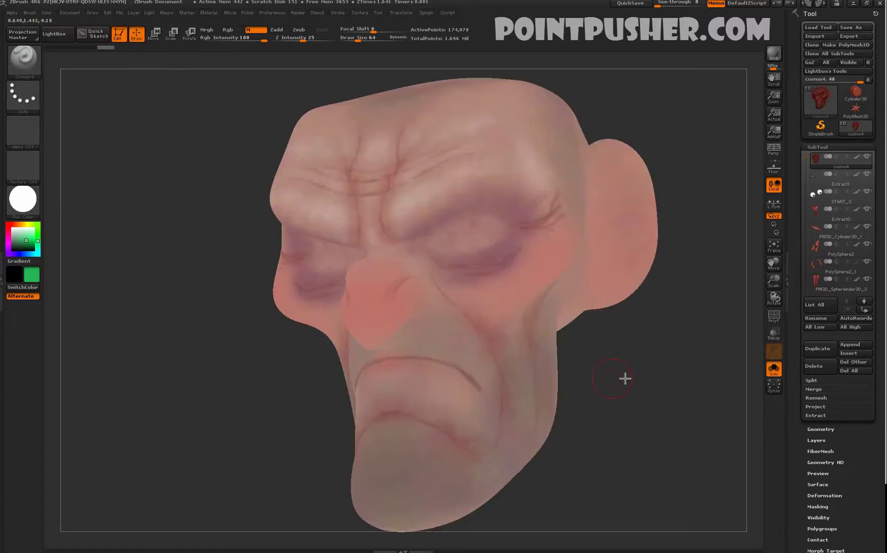
pyautogui.click(22, 205)
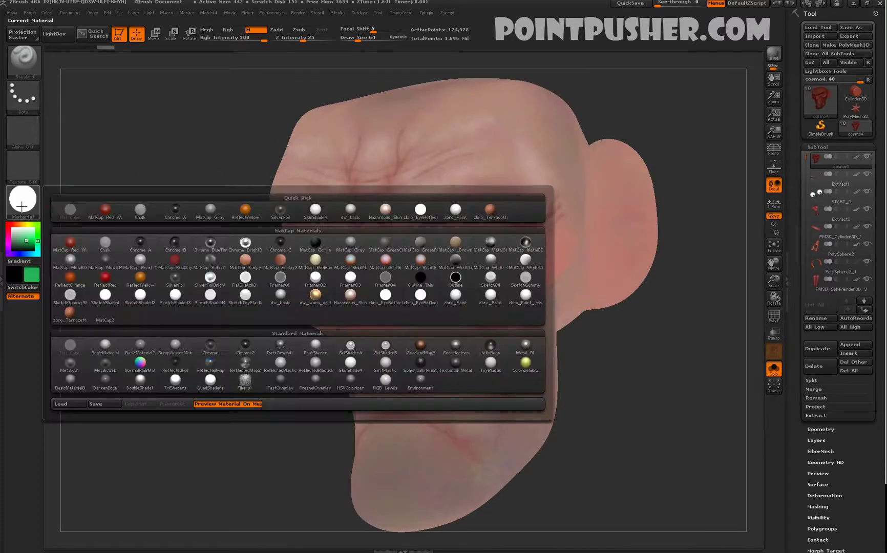
# Step: Compare Flat Color, FastShader and other materials on the head while rotating it
pyautogui.click(70, 209)
pyautogui.click(22, 199)
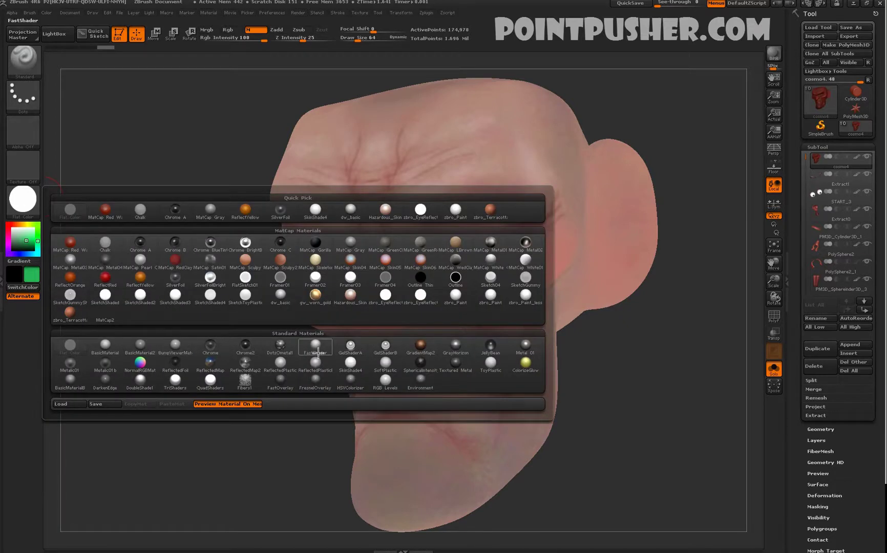
pyautogui.click(325, 353)
pyautogui.moveTo(127, 285); pyautogui.dragTo(115, 217)
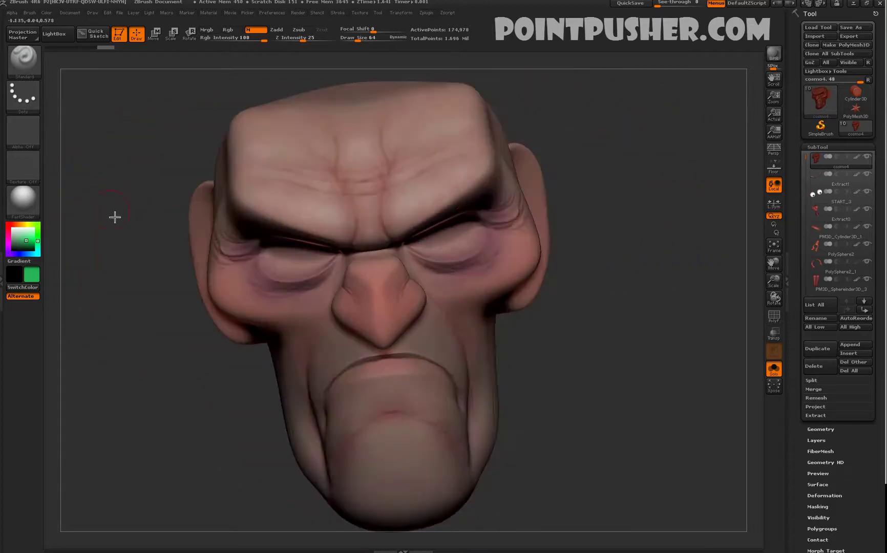
pyautogui.click(35, 211)
pyautogui.click(334, 274)
pyautogui.moveTo(334, 274); pyautogui.dragTo(580, 359)
pyautogui.click(23, 199)
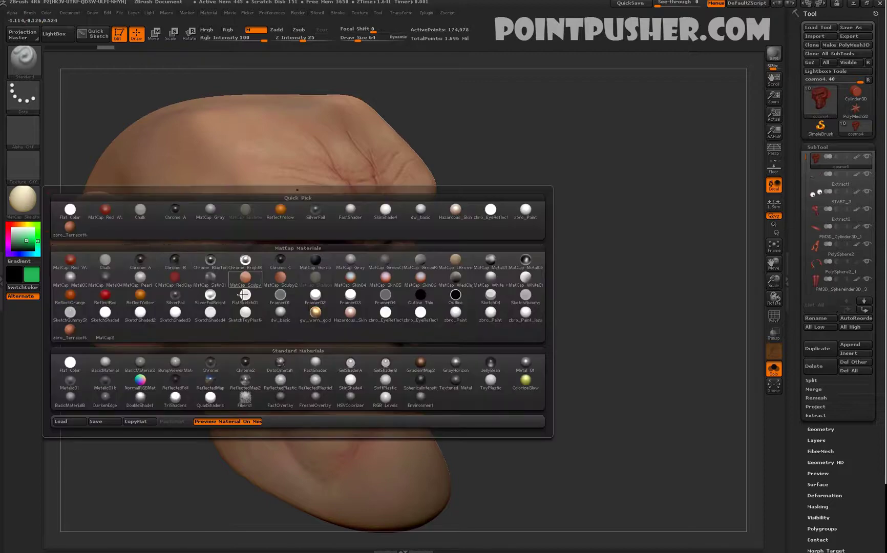
pyautogui.click(250, 285)
pyautogui.moveTo(140, 277); pyautogui.dragTo(125, 239)
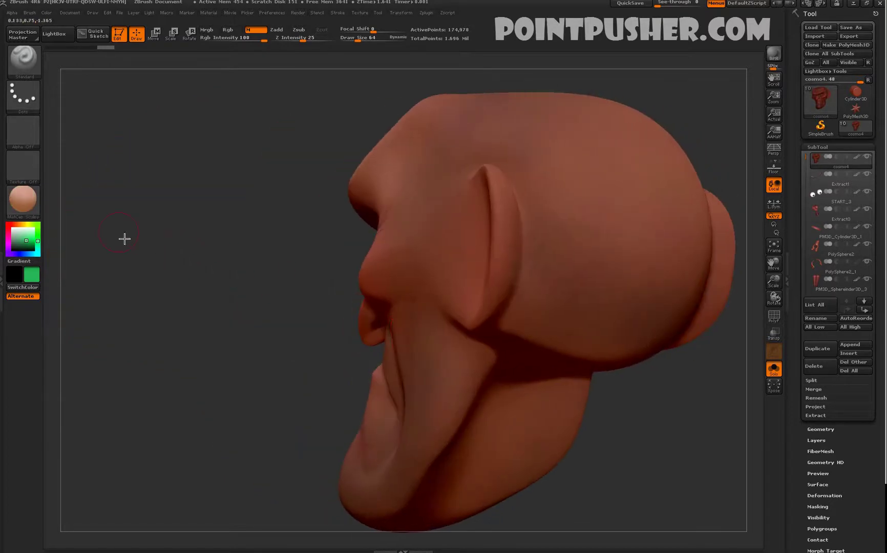
# Step: Apply the zbro_Paint_less_spec material and rotate the head to a front view
pyautogui.click(36, 210)
pyautogui.moveTo(391, 318)
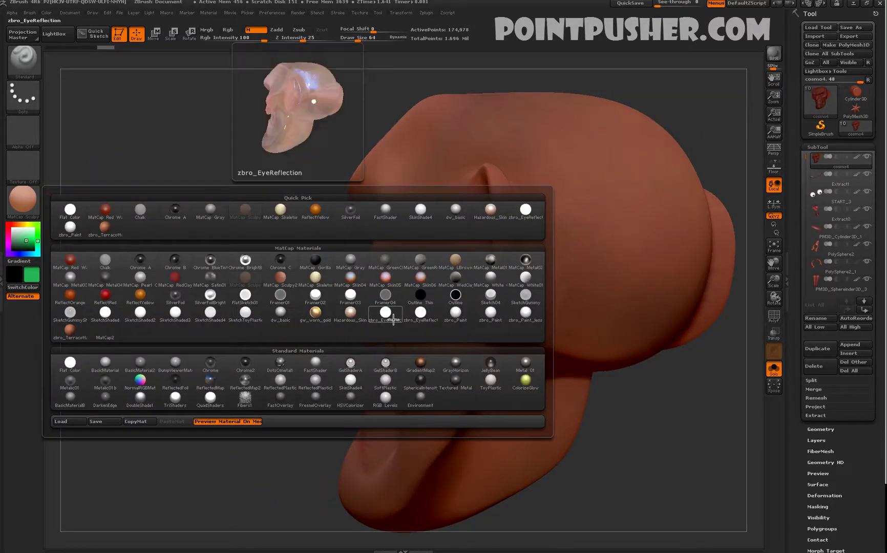
pyautogui.moveTo(471, 321)
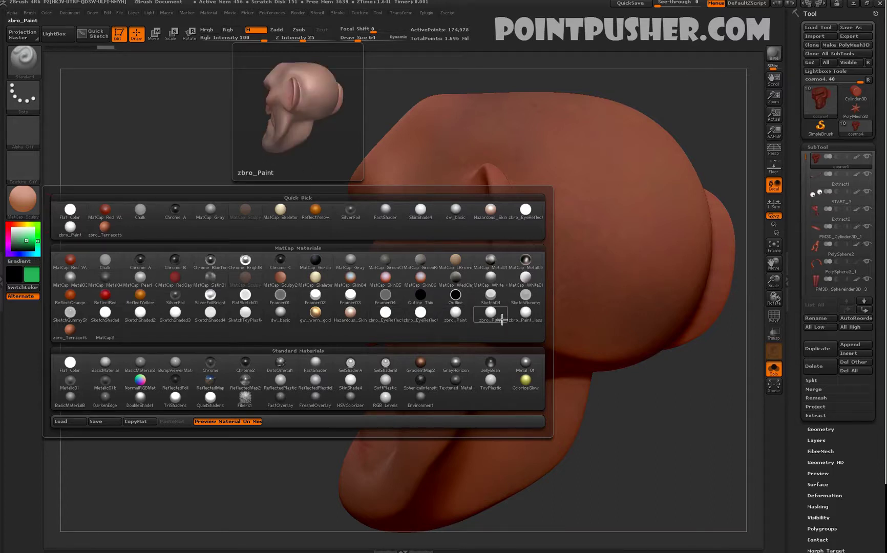
pyautogui.moveTo(533, 318)
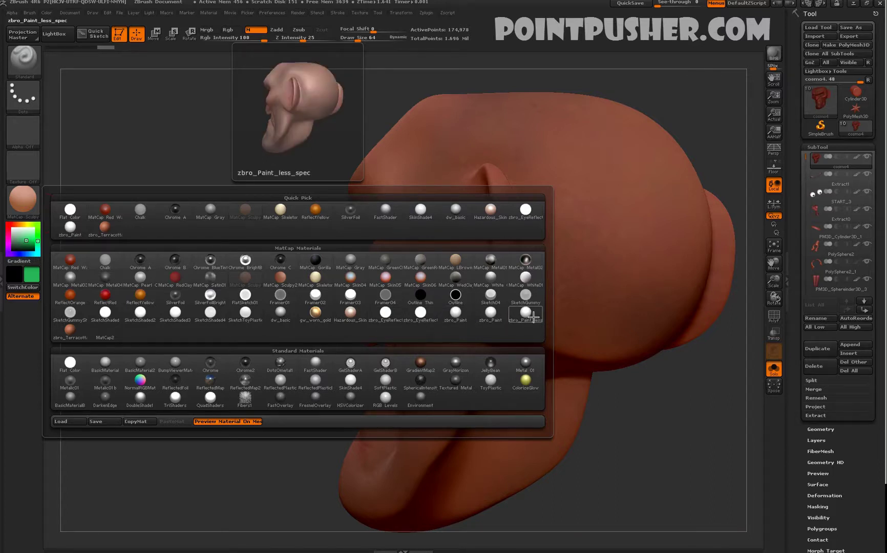
pyautogui.click(471, 320)
pyautogui.moveTo(293, 364); pyautogui.dragTo(353, 359)
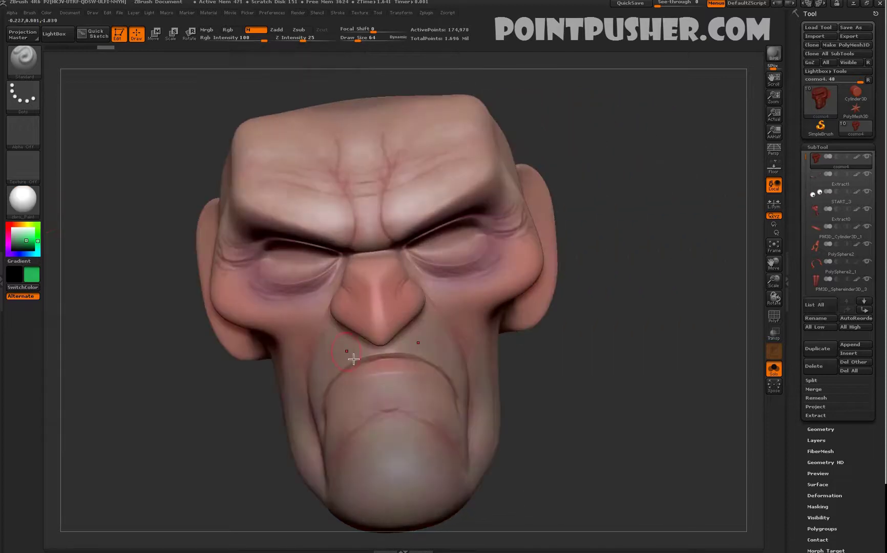
pyautogui.click(72, 14)
# Step: Preview the head with MatCap Metal03, then rotate and enlarge it in view
pyautogui.moveTo(46, 13)
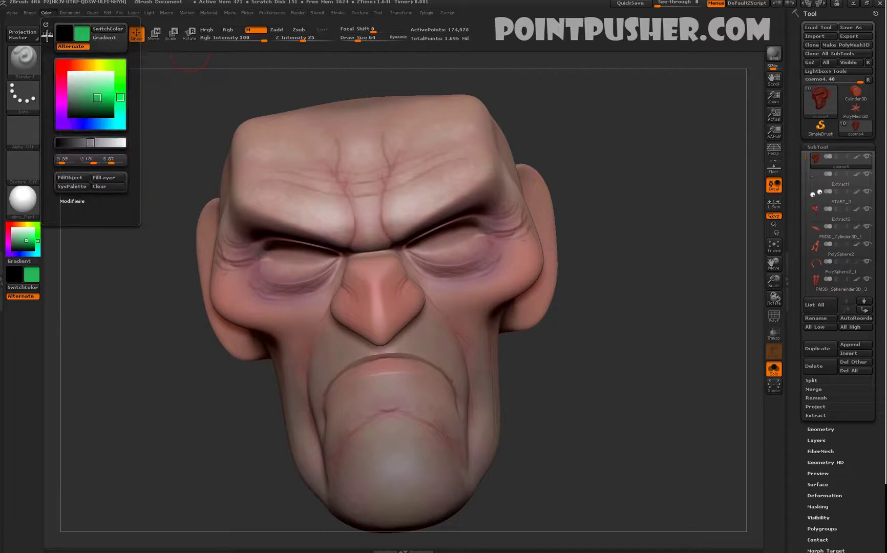
pyautogui.moveTo(631, 385); pyautogui.dragTo(118, 238)
pyautogui.click(23, 204)
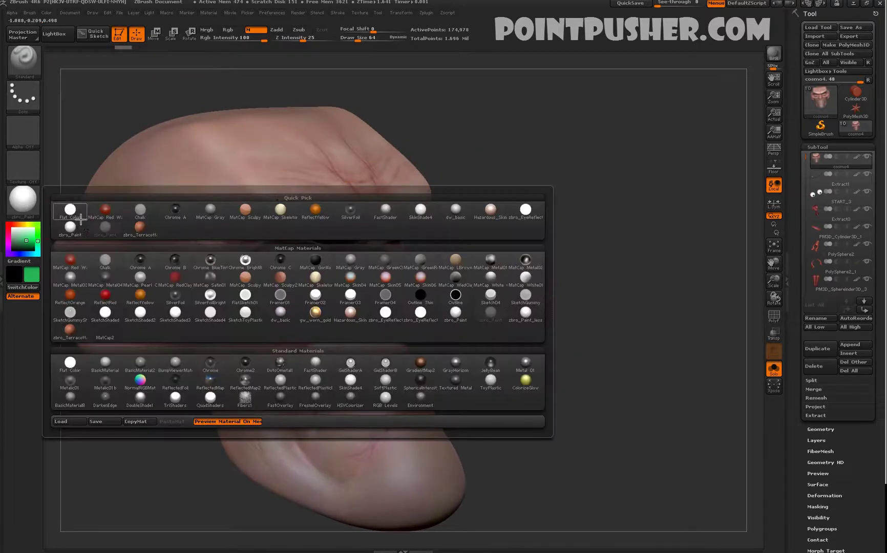
pyautogui.click(82, 285)
pyautogui.moveTo(491, 343); pyautogui.dragTo(610, 406)
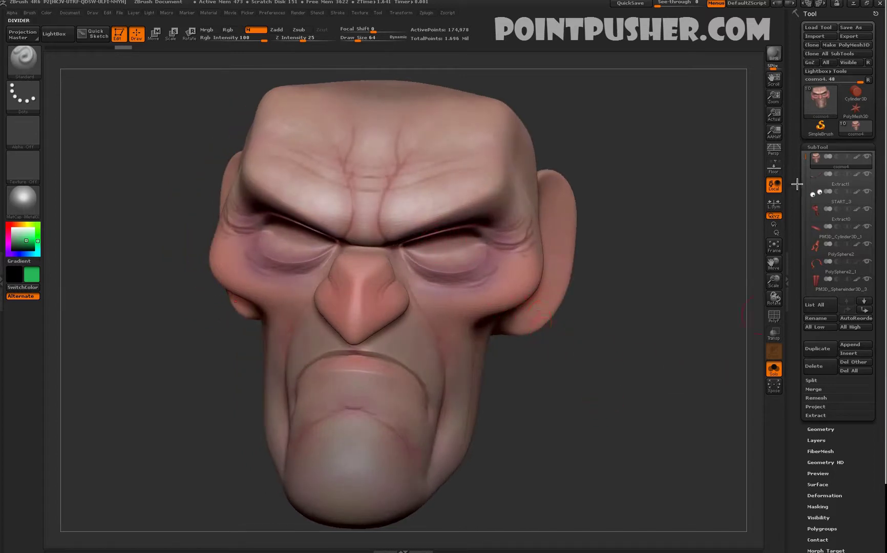
# Step: Compare the cosmo4 head with polypaint off from side, three-quarter and upturned views, then open Load Tool
pyautogui.click(857, 157)
pyautogui.moveTo(697, 343); pyautogui.dragTo(373, 127)
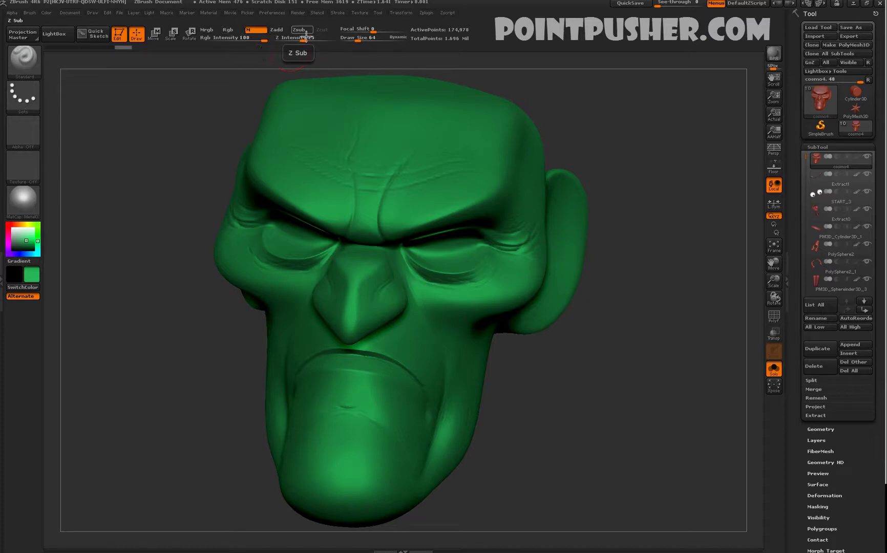
pyautogui.moveTo(531, 339); pyautogui.dragTo(507, 321)
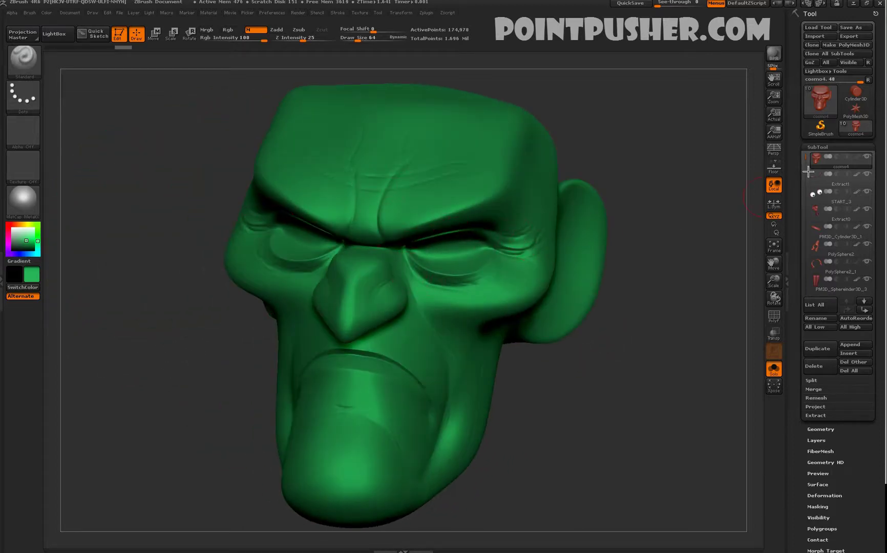
pyautogui.moveTo(680, 462)
pyautogui.mouseDown()
pyautogui.moveTo(657, 448)
pyautogui.moveTo(675, 402)
pyautogui.moveTo(662, 345)
pyautogui.moveTo(652, 383)
pyautogui.moveTo(682, 387)
pyautogui.moveTo(636, 398)
pyautogui.mouseUp()
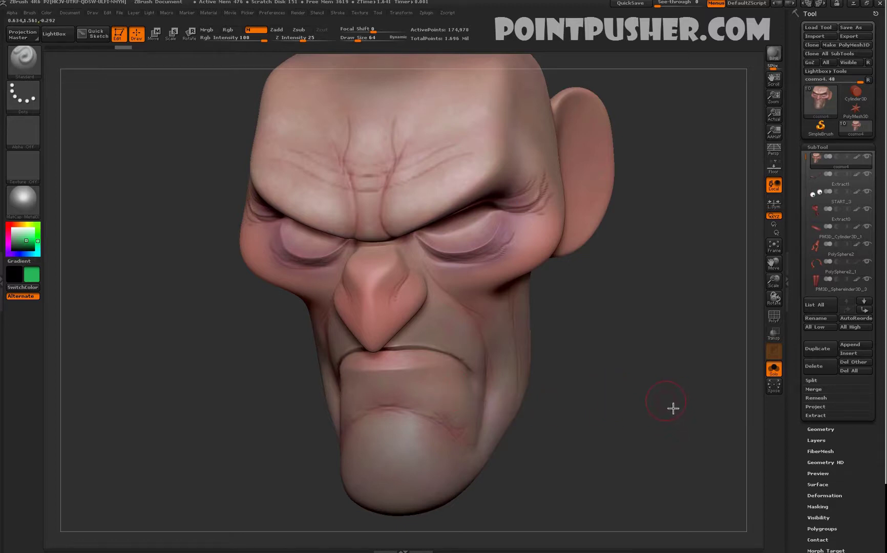
pyautogui.click(818, 27)
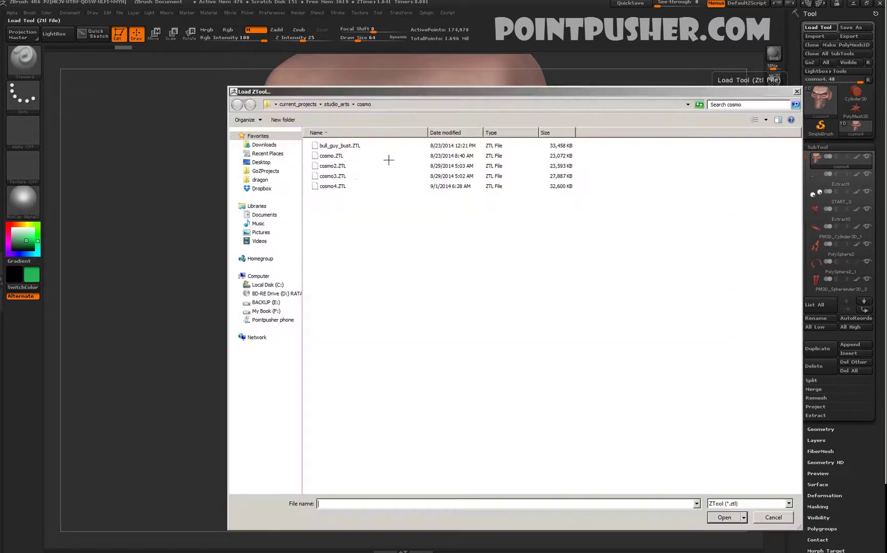
# Step: Load bull_guy_bust.ZTL, frame it, turn Solo off to show all subtools, and view it from the front
pyautogui.doubleClick(339, 146)
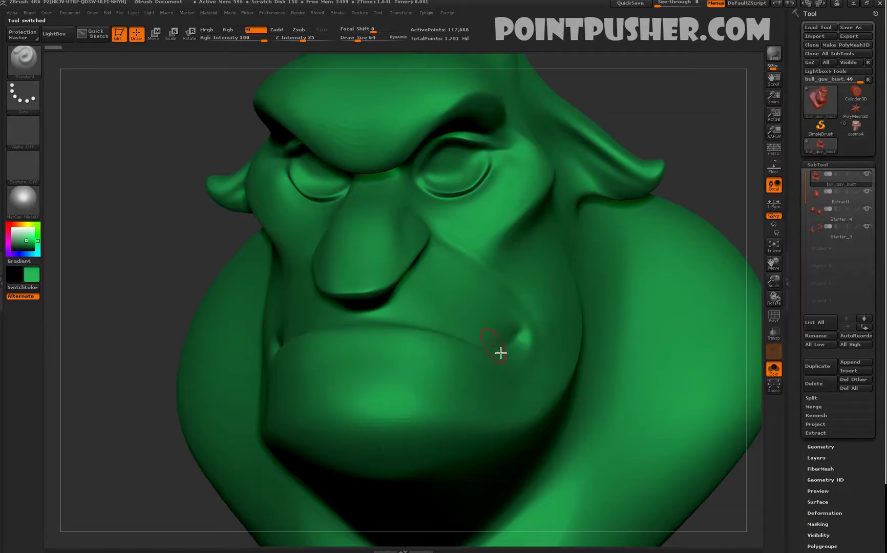
pyautogui.press('f')
pyautogui.moveTo(665, 330); pyautogui.dragTo(566, 345)
pyautogui.click(774, 369)
pyautogui.moveTo(650, 359); pyautogui.dragTo(449, 364)
pyautogui.keyDown('shift'); pyautogui.moveTo(723, 434); pyautogui.dragTo(686, 427); pyautogui.keyUp('shift')
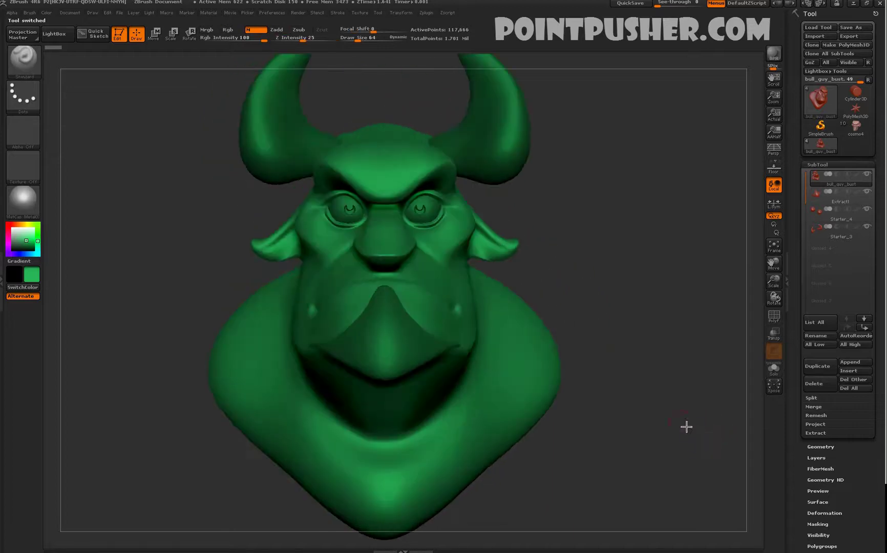